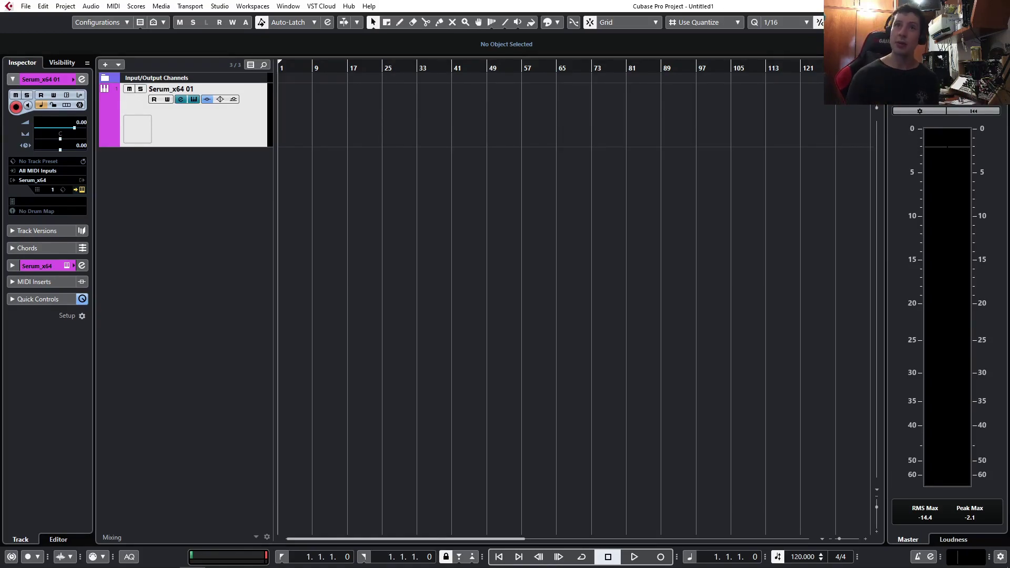
- Open the Serum instrument window of the Serum_x64 01 track
{"action": "left_click", "coordinate": [193, 101]}
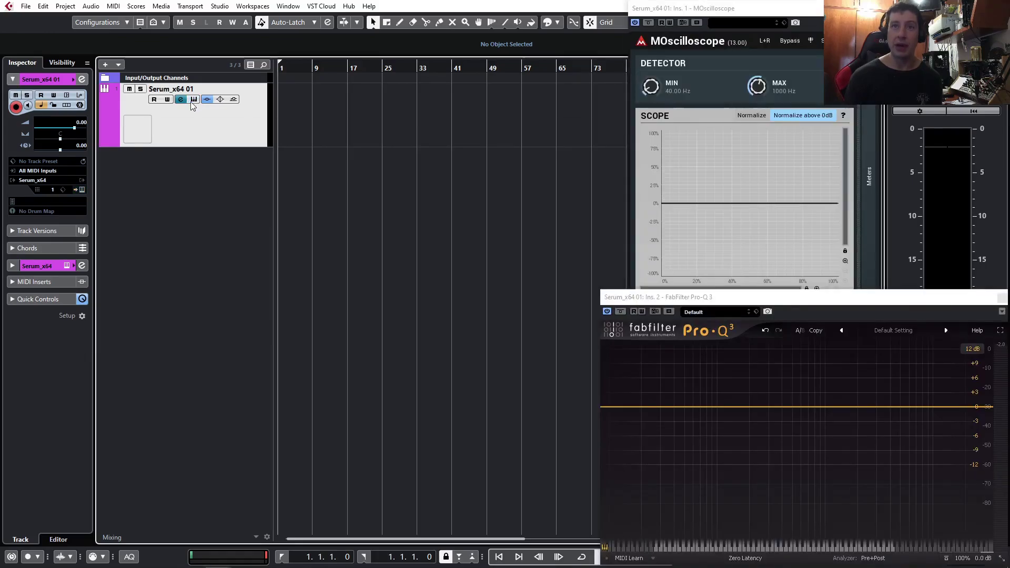
{"action": "left_click", "coordinate": [194, 100]}
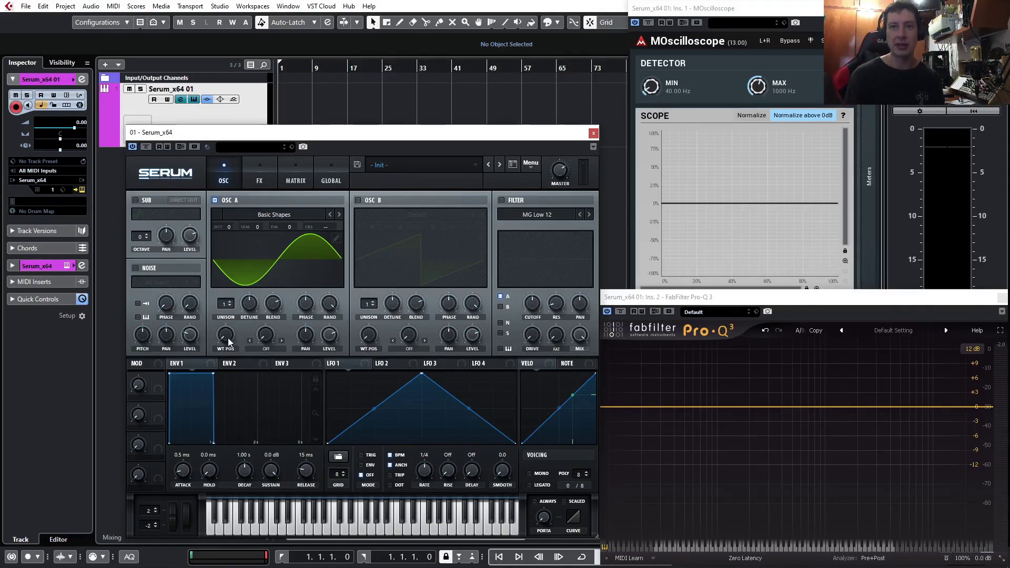
- Move OSC A's wavetable position through the triangle, square and saw frames of Basic Shapes to audition them
{"action": "left_click_drag", "start_coordinate": [228, 337], "coordinate": [238, 304]}
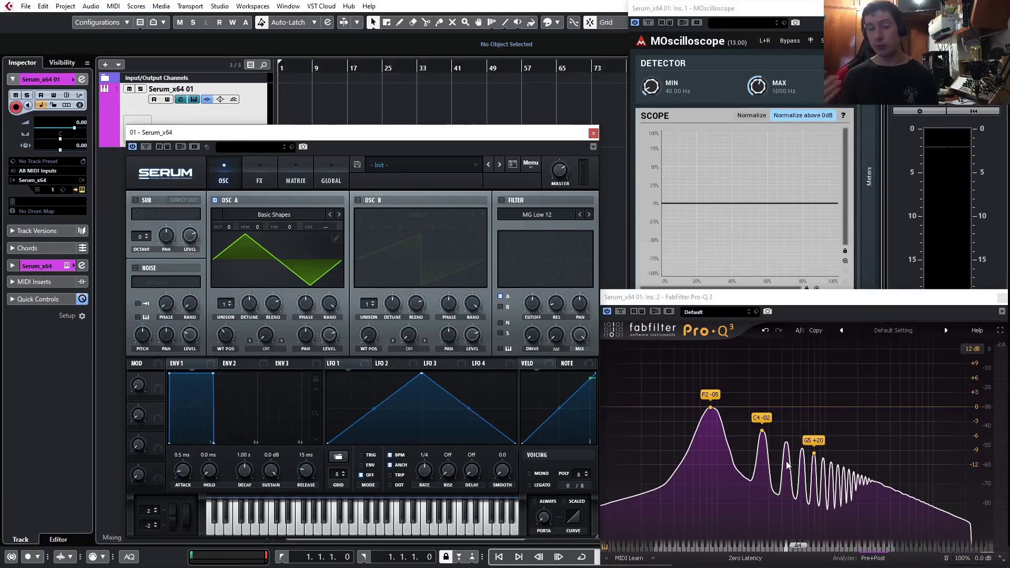
{"action": "left_click_drag", "start_coordinate": [228, 342], "coordinate": [227, 334]}
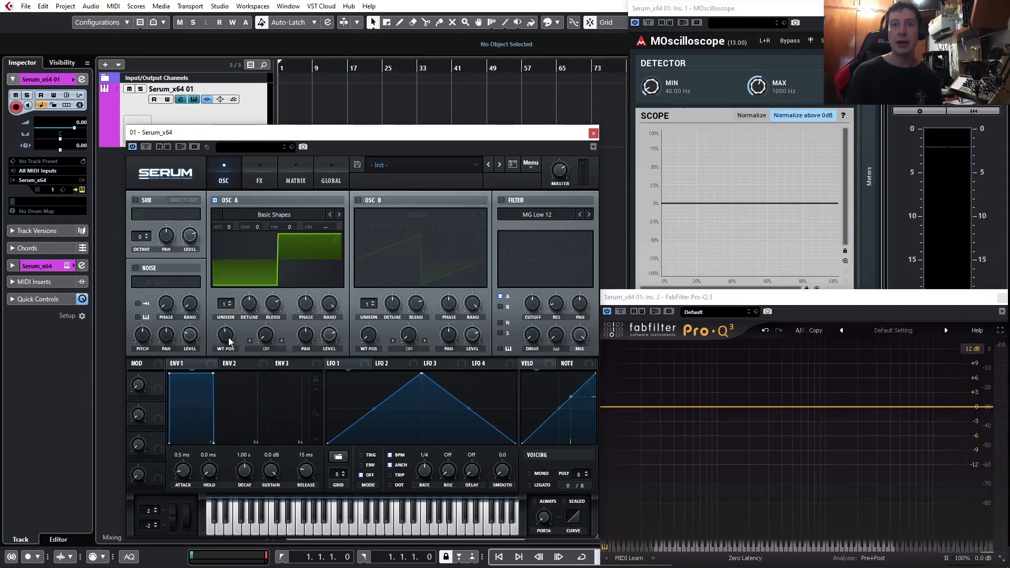
{"action": "left_click_drag", "start_coordinate": [229, 342], "coordinate": [220, 360]}
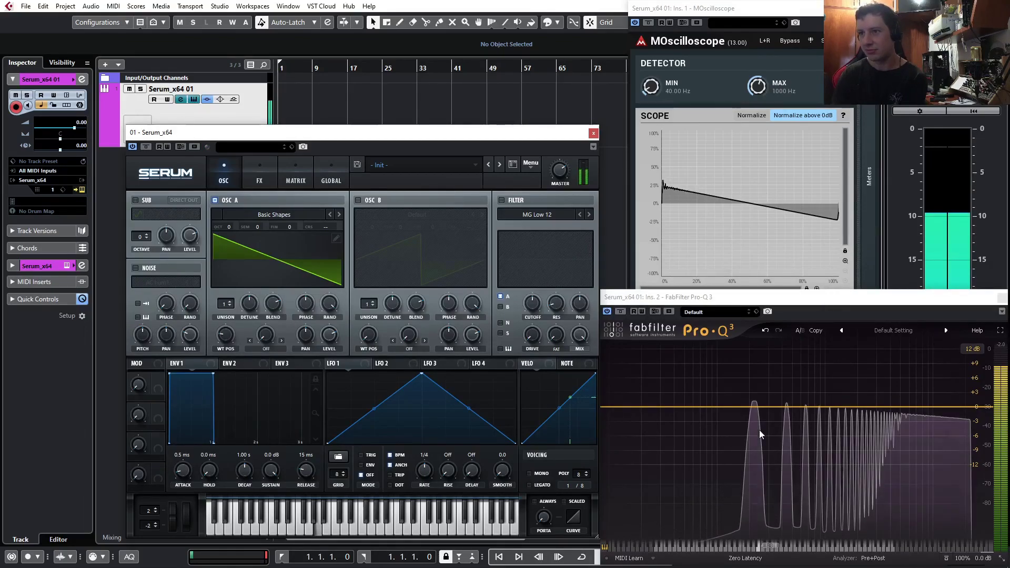
{"action": "mouse_move", "coordinate": [754, 403]}
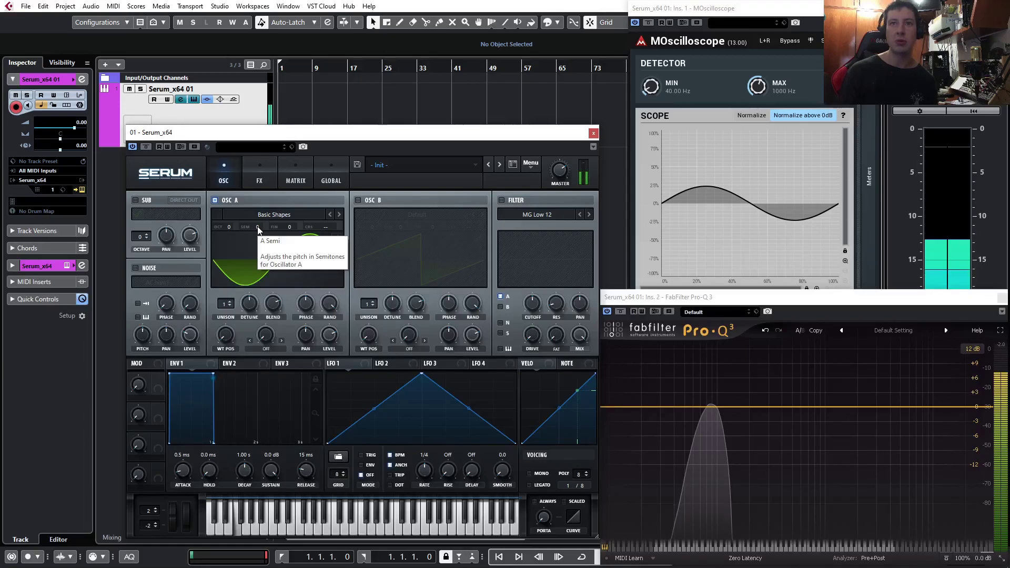
- Try OSC A pitch offsets of +12, +7 and -1 semitones, with fine tuning raised to 100 cents
{"action": "scroll", "coordinate": [257, 230], "scroll_direction": "up", "scroll_amount": 11}
{"action": "scroll", "coordinate": [257, 229], "scroll_direction": "up", "scroll_amount": 1}
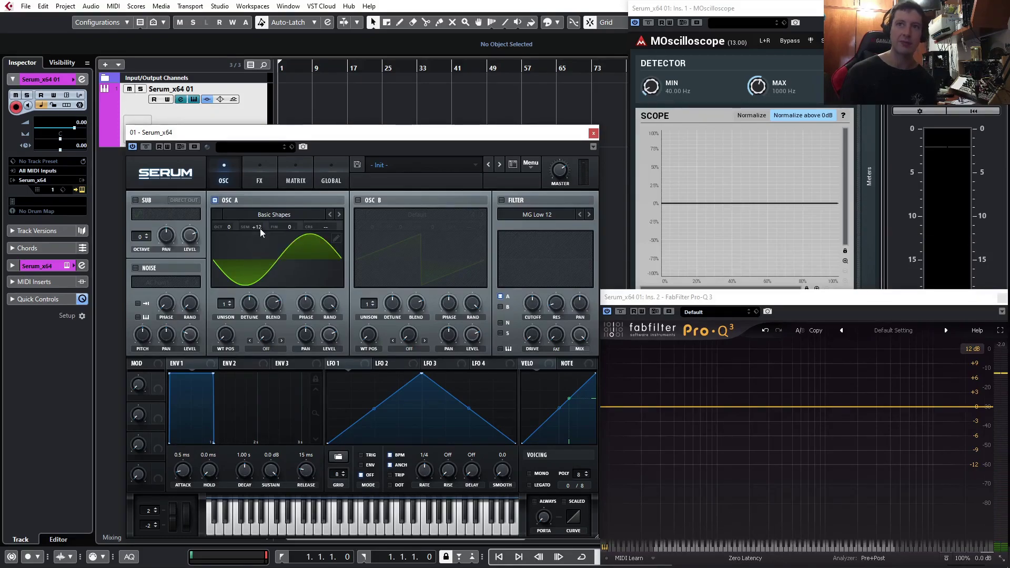
{"action": "scroll", "coordinate": [260, 228], "scroll_direction": "down", "scroll_amount": 7}
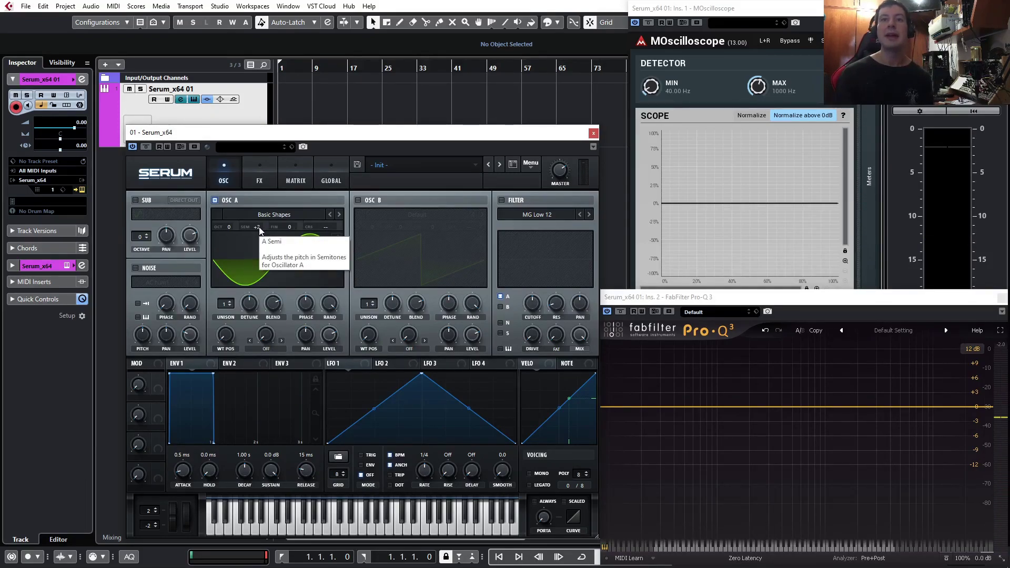
{"action": "scroll", "coordinate": [259, 230], "scroll_direction": "down", "scroll_amount": 1}
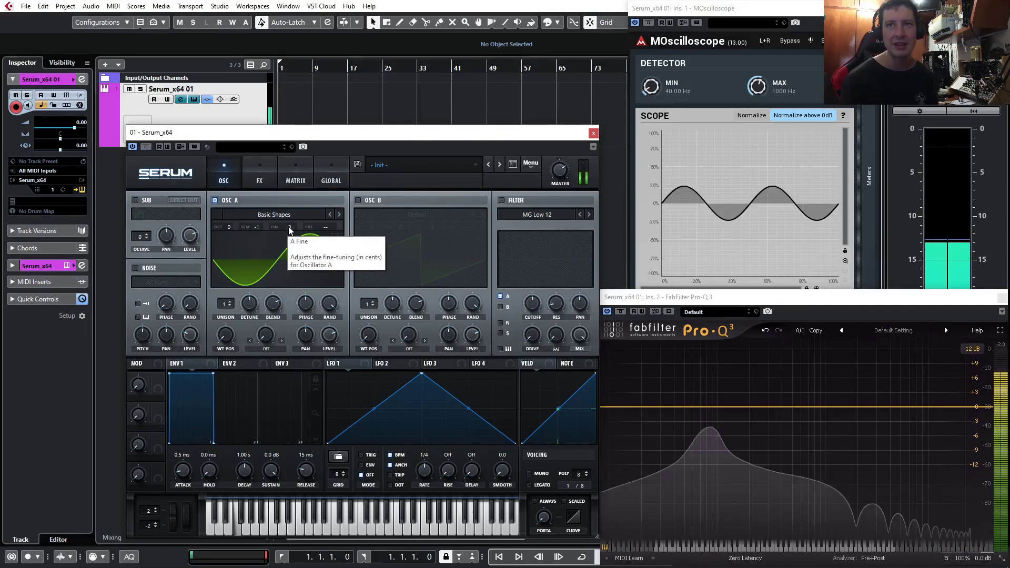
{"action": "left_click_drag", "start_coordinate": [286, 225], "coordinate": [309, 141]}
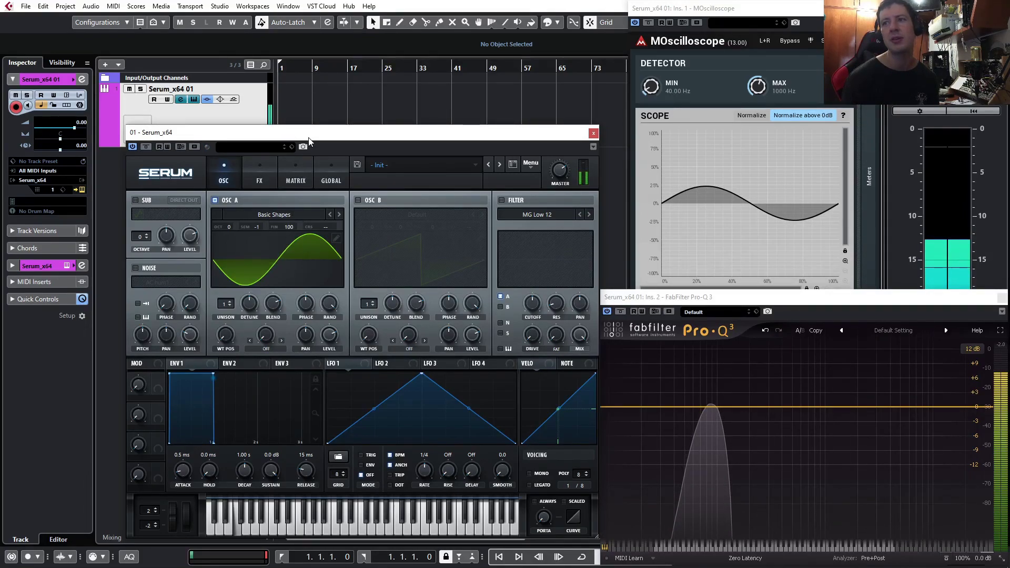
- Sweep OSC A's fine tuning downward and reset both its fine and semitone pitch to 0
{"action": "mouse_move", "coordinate": [289, 227]}
{"action": "left_mouse_down"}
{"action": "mouse_move", "coordinate": [282, 322]}
{"action": "mouse_move", "coordinate": [290, 277]}
{"action": "left_mouse_up"}
{"action": "double_click", "coordinate": [289, 226]}
{"action": "double_click", "coordinate": [259, 228]}
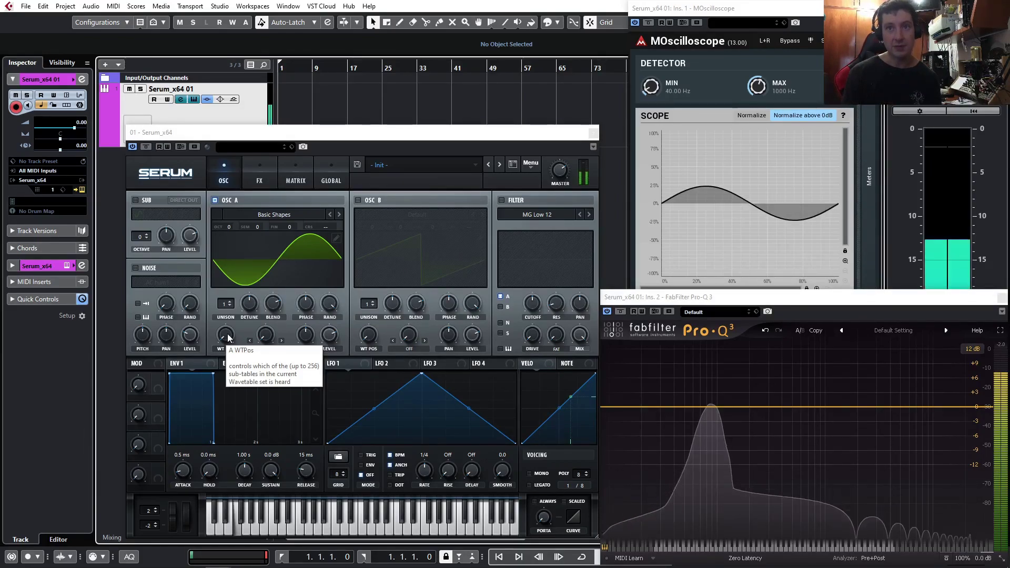
- Sweep OSC A's wavetable position through the pulse frames of Basic Shapes and frame 7, and return it to the sine
{"action": "left_click", "coordinate": [227, 332]}
{"action": "left_click_drag", "start_coordinate": [226, 333], "coordinate": [242, 274]}
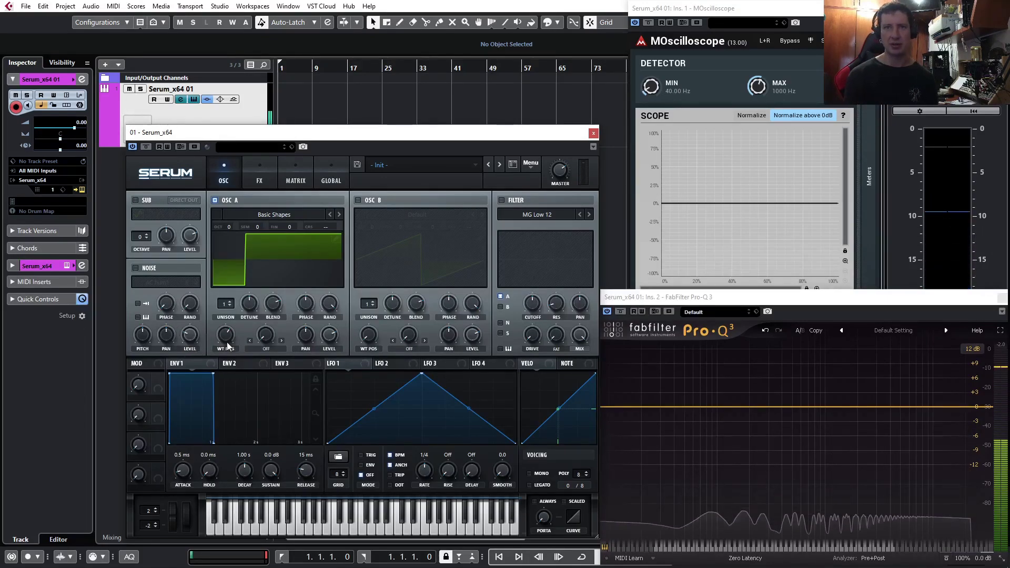
{"action": "left_click_drag", "start_coordinate": [227, 342], "coordinate": [231, 307]}
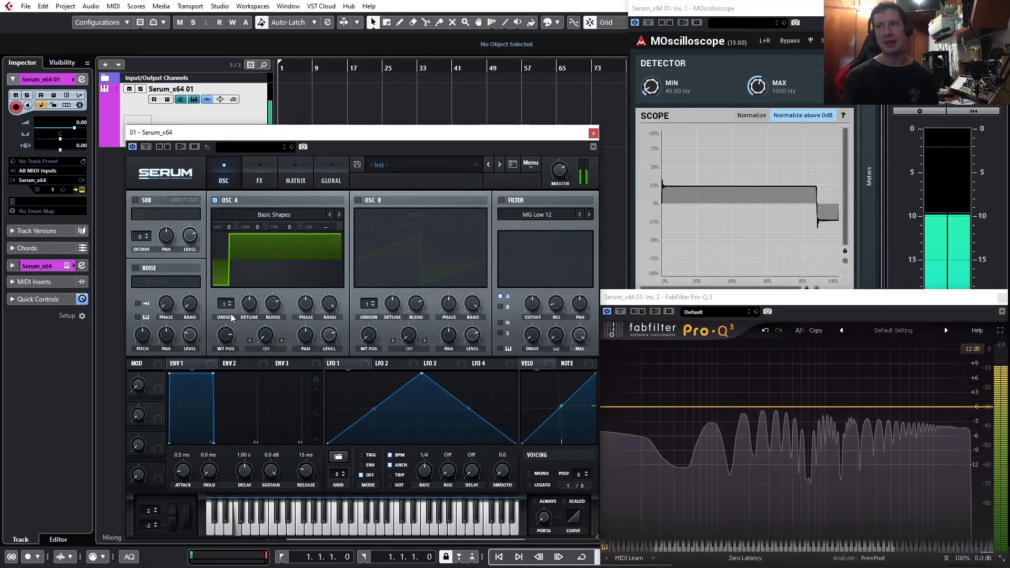
{"action": "left_click_drag", "start_coordinate": [226, 337], "coordinate": [229, 333]}
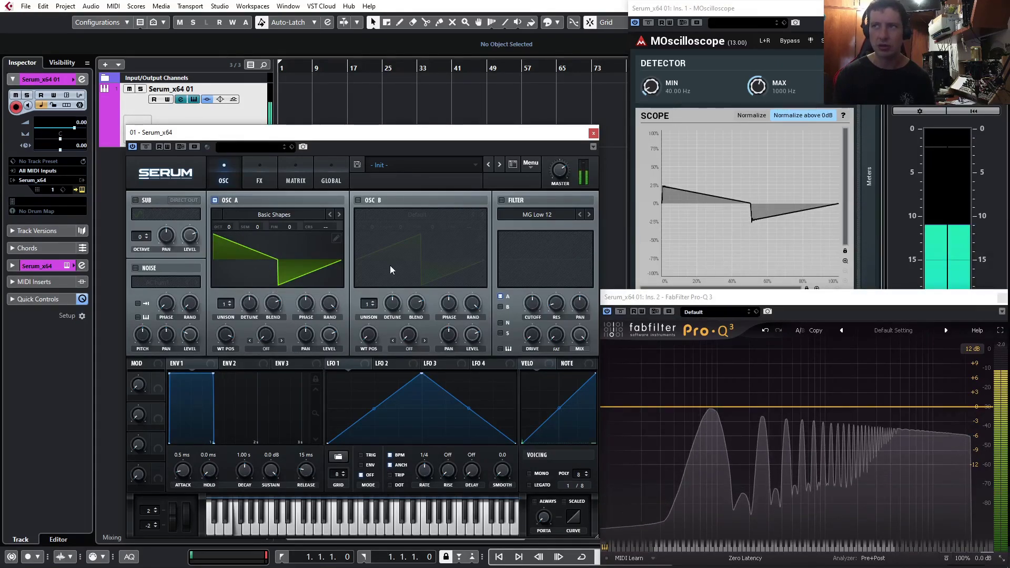
{"action": "left_click", "coordinate": [225, 337]}
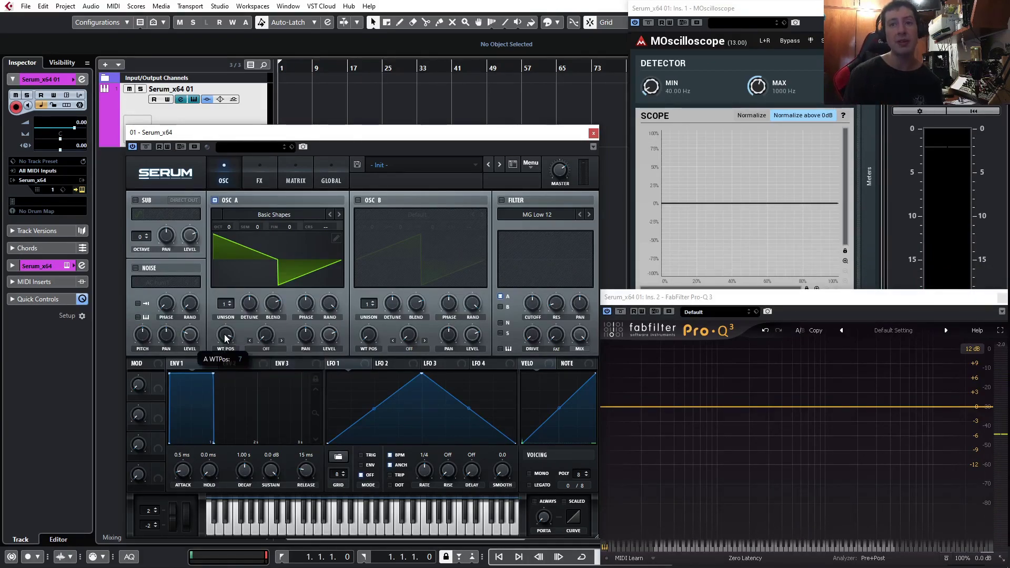
{"action": "left_click_drag", "start_coordinate": [232, 337], "coordinate": [212, 459]}
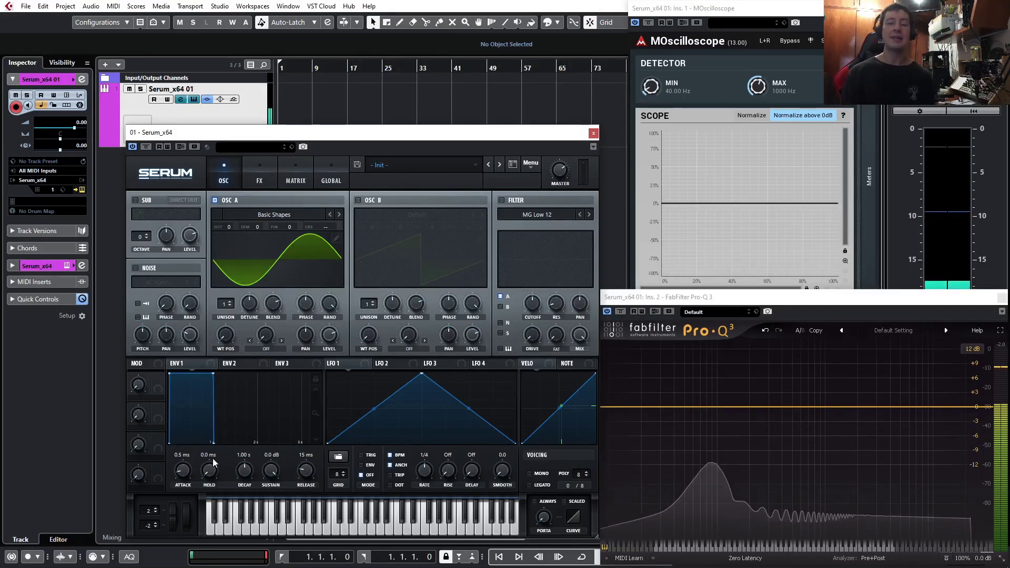
- Load the Spectral wavetable Monster 7 [SL] into OSC A in 3D view and audition its wavetable position
{"action": "left_click", "coordinate": [278, 215]}
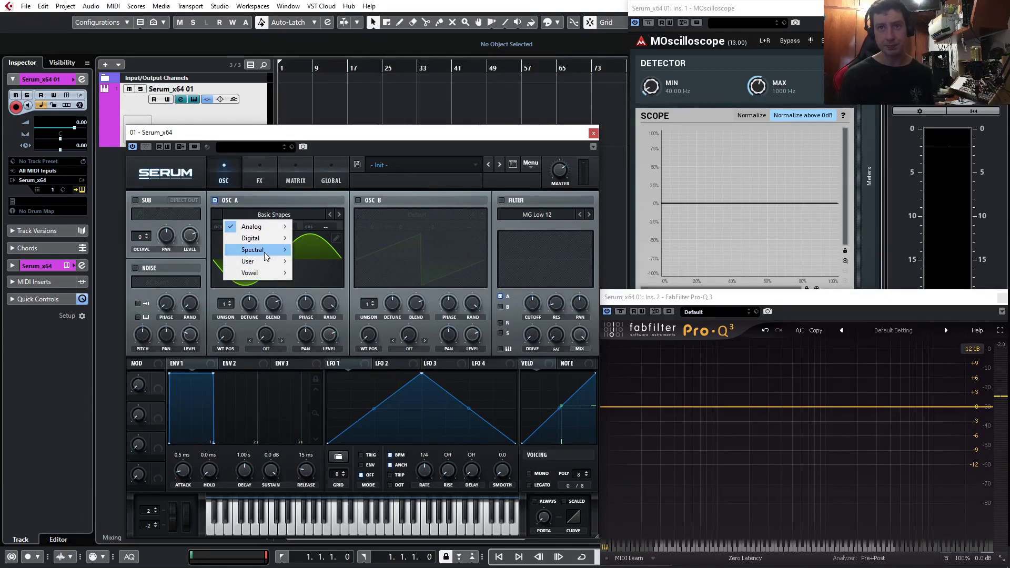
{"action": "mouse_move", "coordinate": [266, 256]}
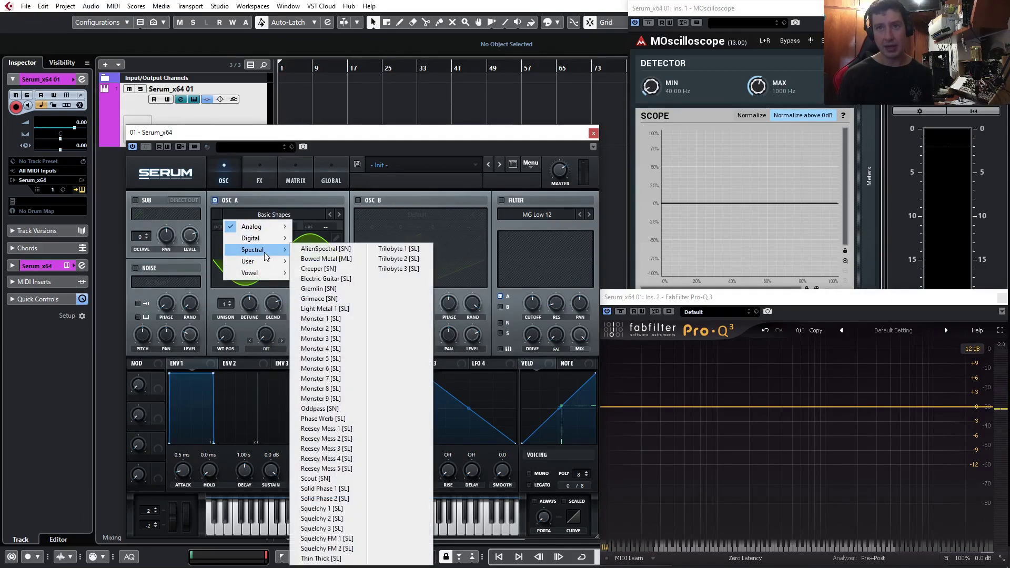
{"action": "left_click", "coordinate": [321, 378]}
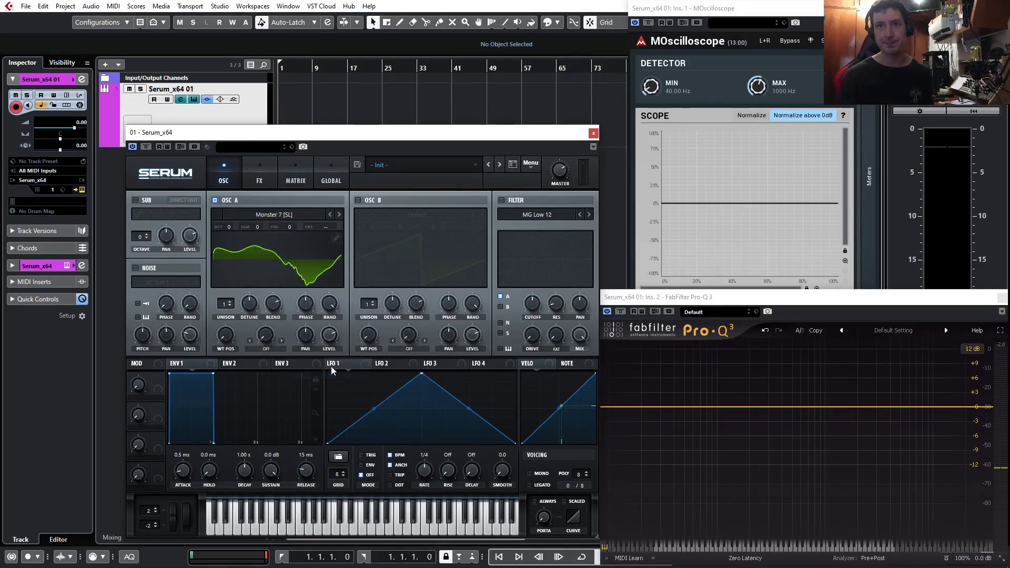
{"action": "left_click", "coordinate": [270, 271]}
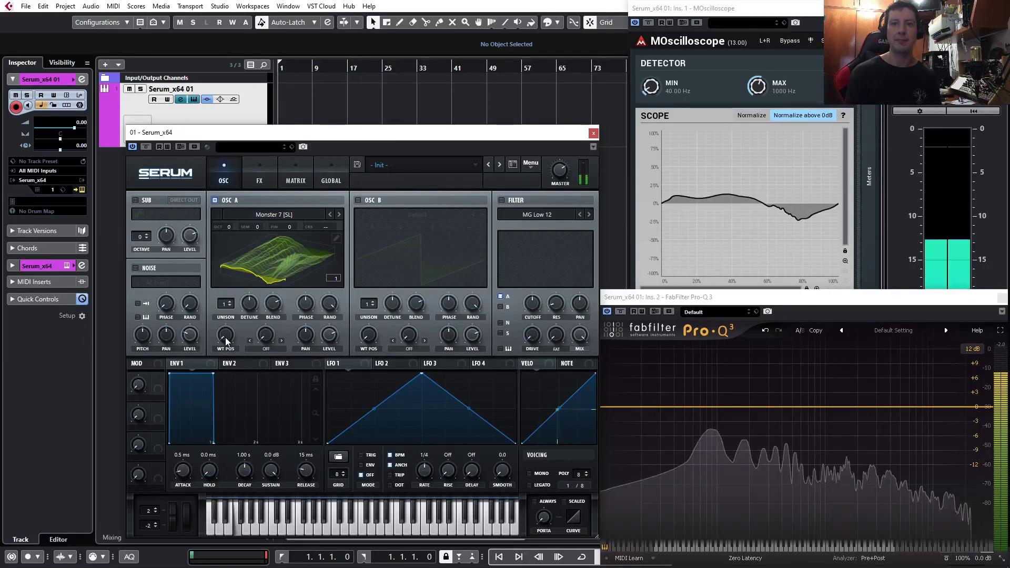
{"action": "left_click_drag", "start_coordinate": [225, 336], "coordinate": [222, 373]}
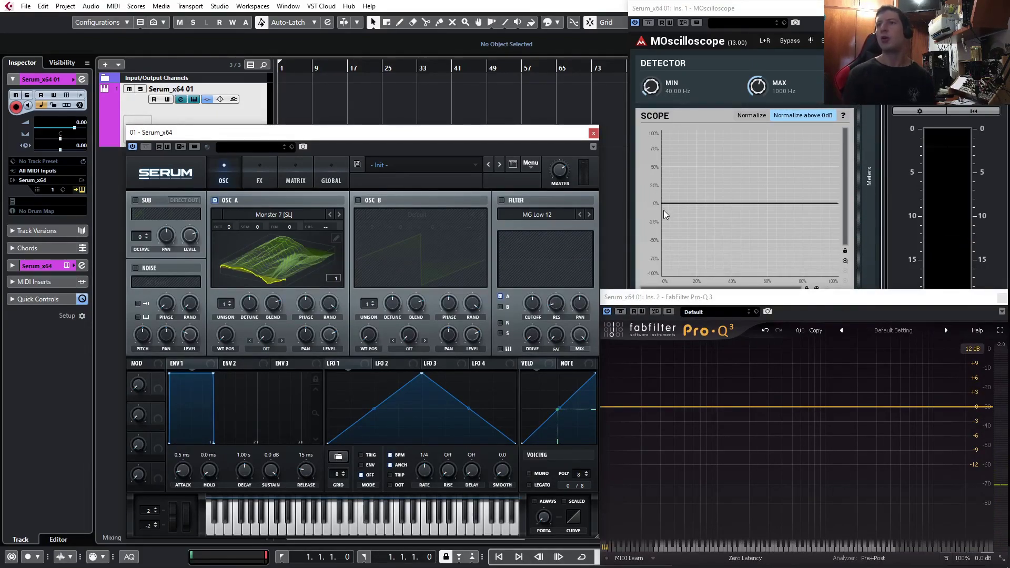
- Widen MOscilloscope's detector range to a minimum of 20 Hz and a maximum of 20 kHz
{"action": "left_click_drag", "start_coordinate": [746, 92], "coordinate": [747, 73]}
{"action": "left_click_drag", "start_coordinate": [650, 87], "coordinate": [651, 111]}
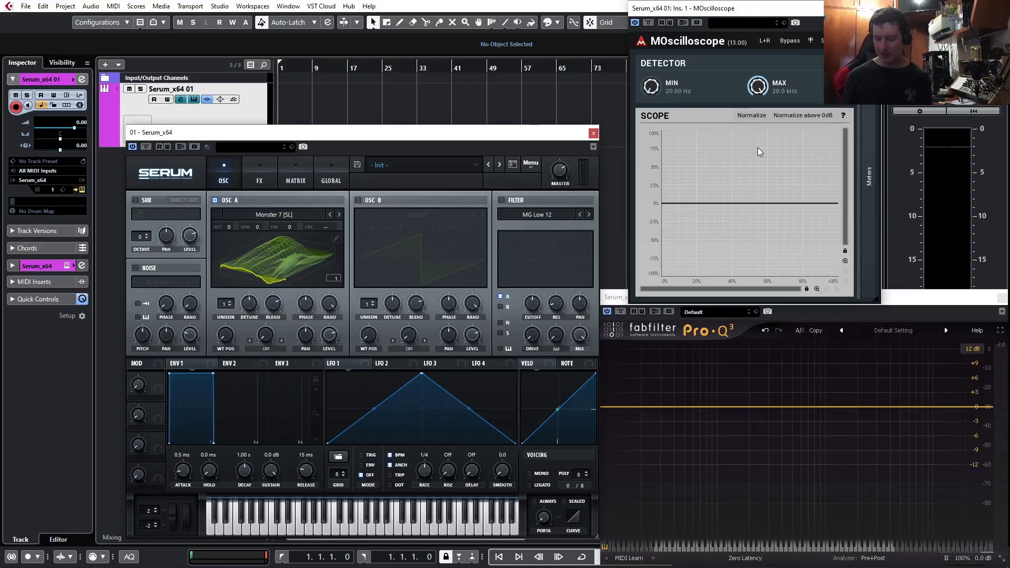
- Sweep OSC A's wavetable position through the Monster 7 frames and bring it back to frame 1
{"action": "left_click_drag", "start_coordinate": [220, 342], "coordinate": [237, 367]}
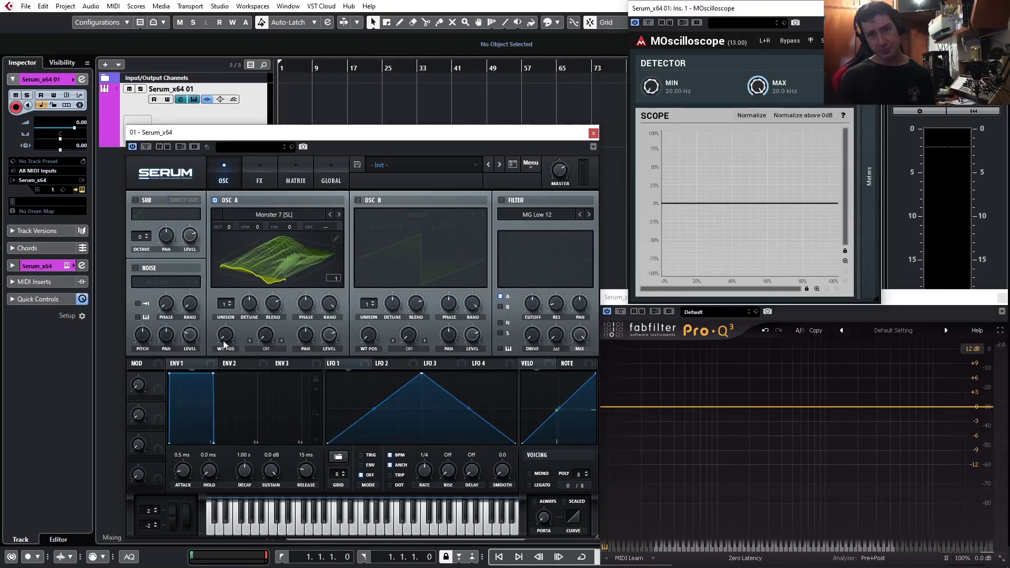
{"action": "mouse_move", "coordinate": [226, 340]}
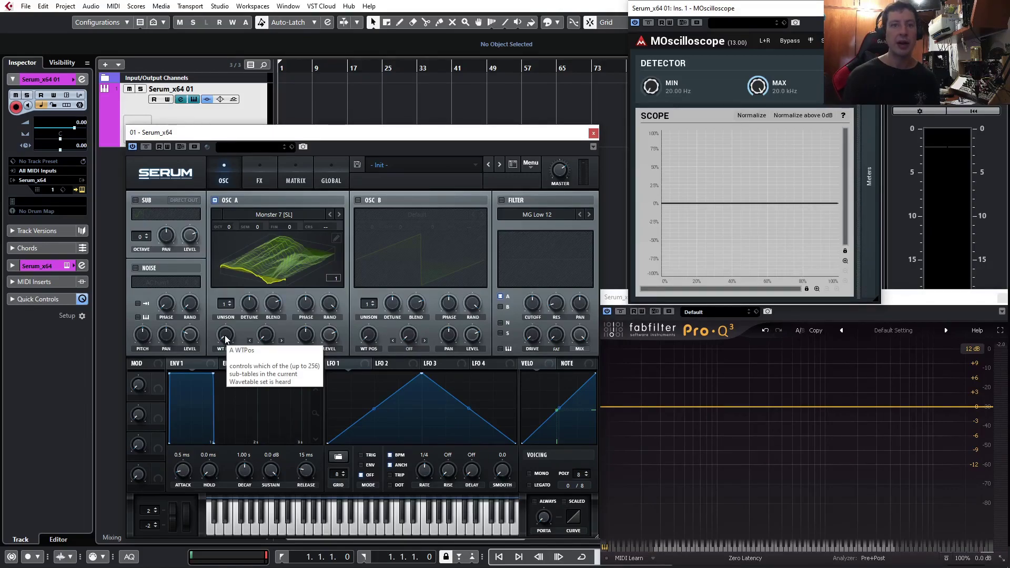
{"action": "left_click_drag", "start_coordinate": [213, 333], "coordinate": [260, 251]}
{"action": "left_click_drag", "start_coordinate": [260, 251], "coordinate": [235, 368]}
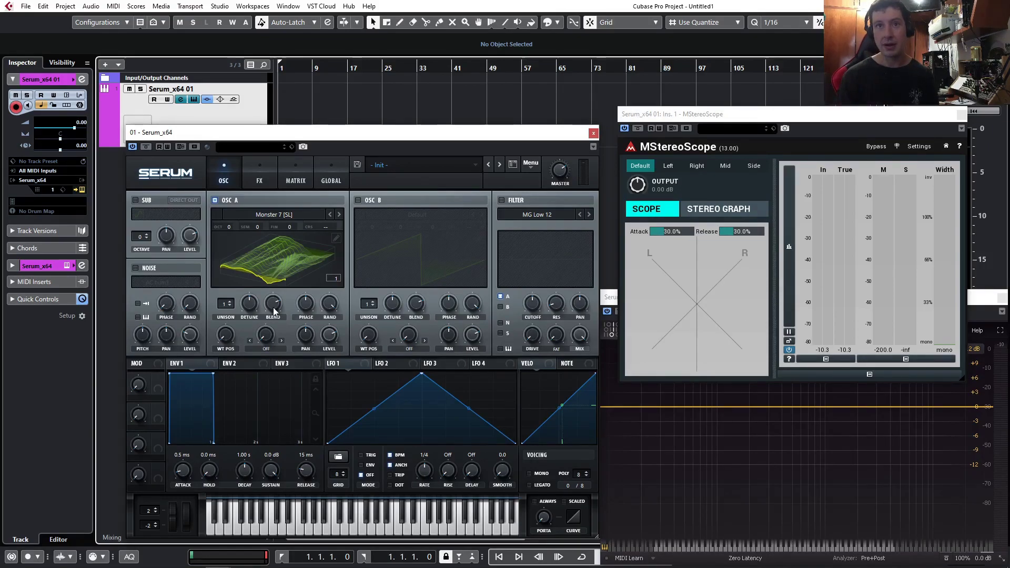
- Try OSC A with 16 unison voices while sweeping the wavetable position, and restore unison to 1
{"action": "left_click_drag", "start_coordinate": [228, 308], "coordinate": [263, 190]}
{"action": "left_click_drag", "start_coordinate": [225, 334], "coordinate": [244, 373]}
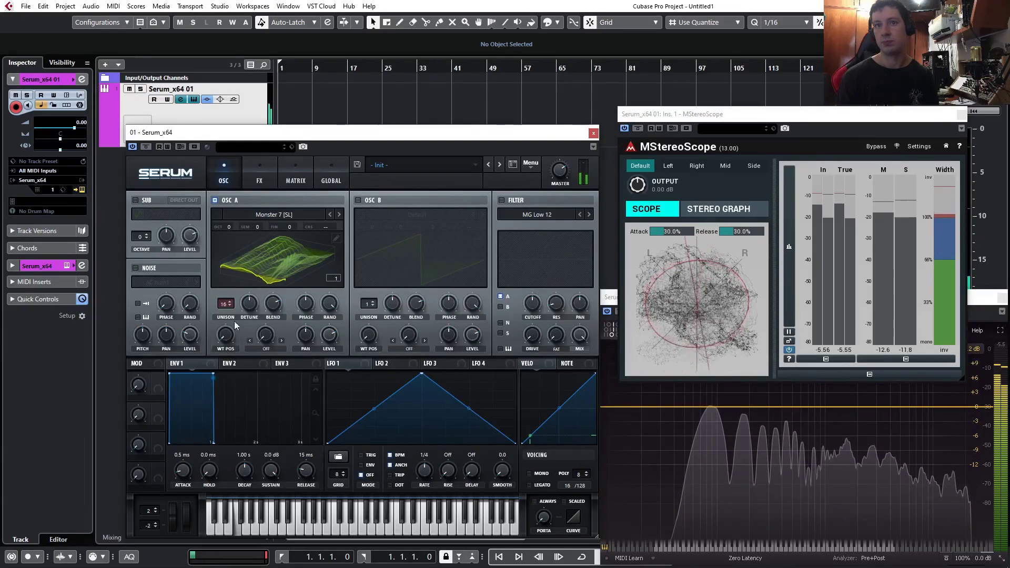
{"action": "left_click_drag", "start_coordinate": [225, 304], "coordinate": [210, 426]}
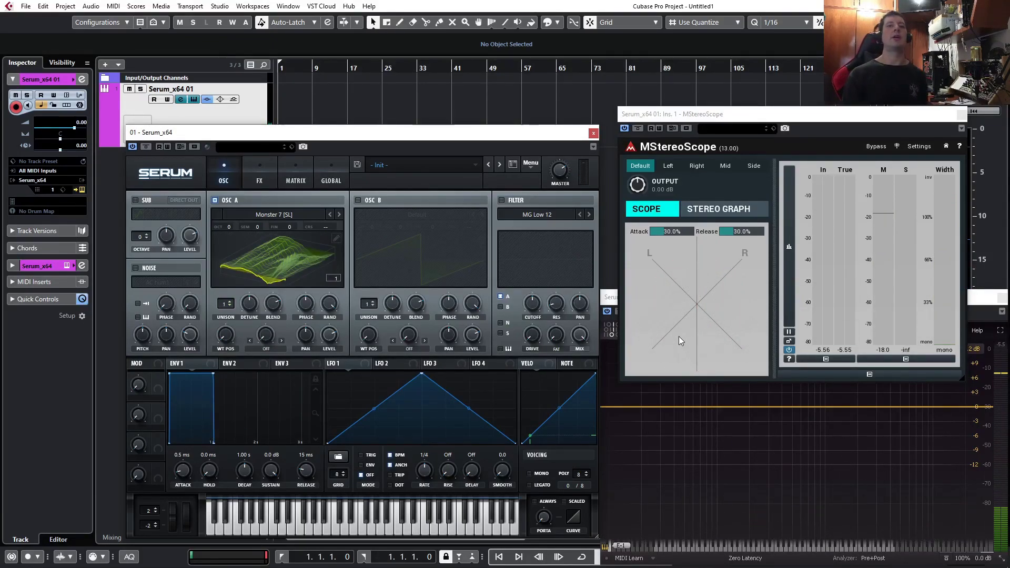